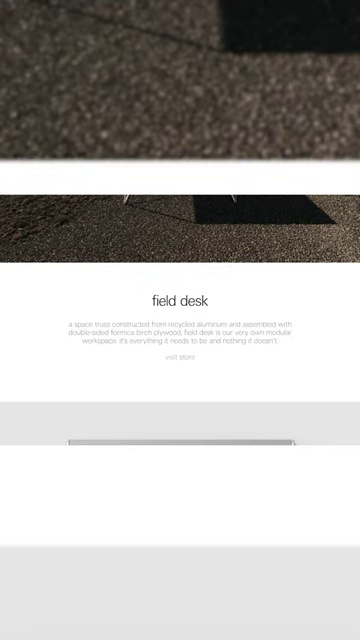
scroll(180, 320, up, 2)
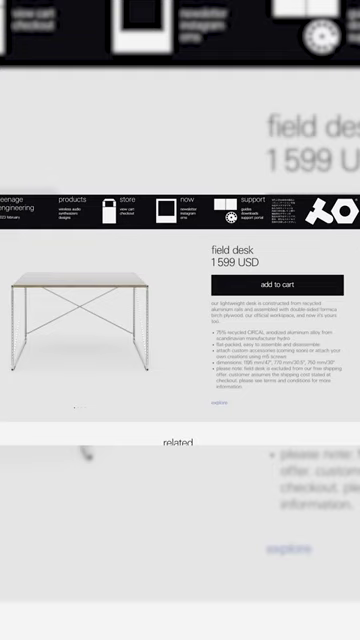
- Add the 1599 USD field desk to the cart from its store page
click(297, 287)
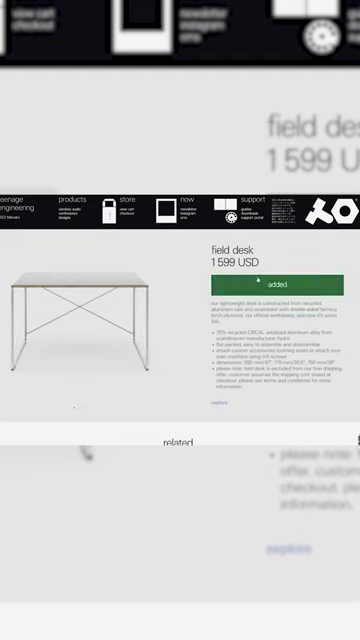